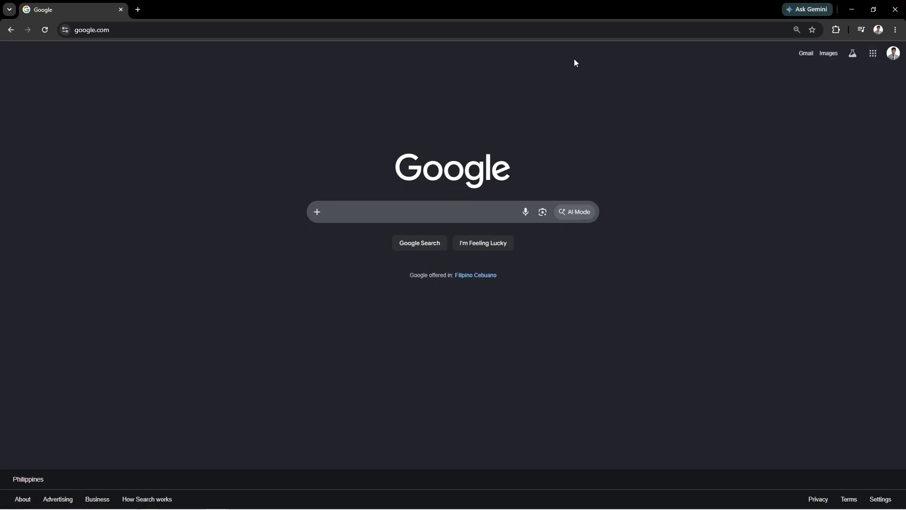
Search the web for NotebookLM and open the NotebookLM home page listing the notebooks
left_click(592, 34)
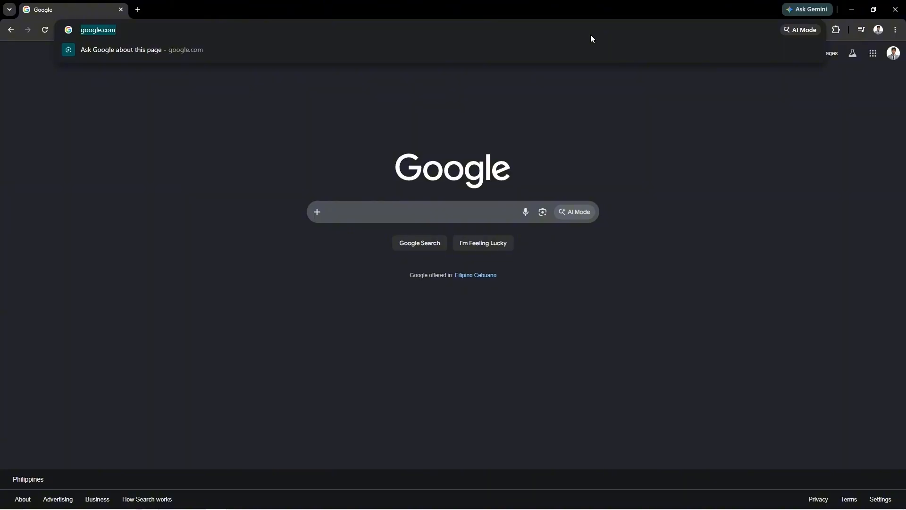
type("note")
key("Return")
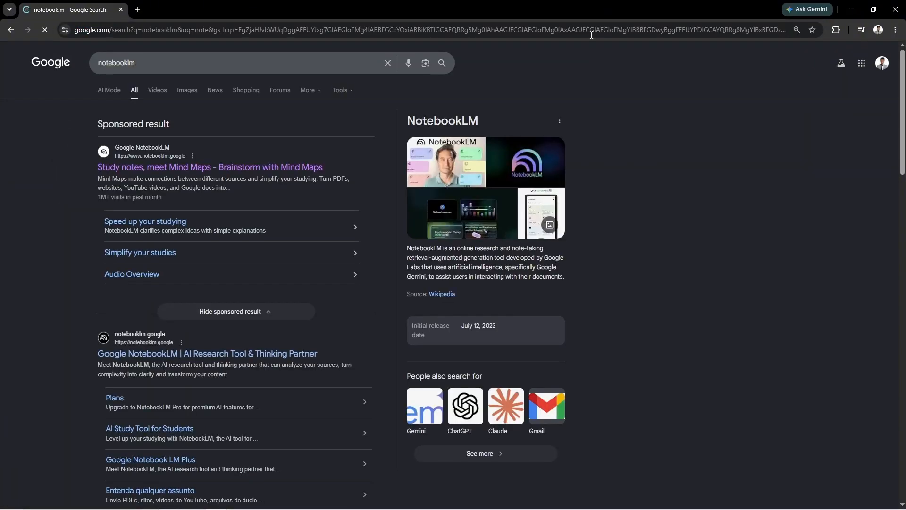
left_click(308, 166)
left_click(456, 258)
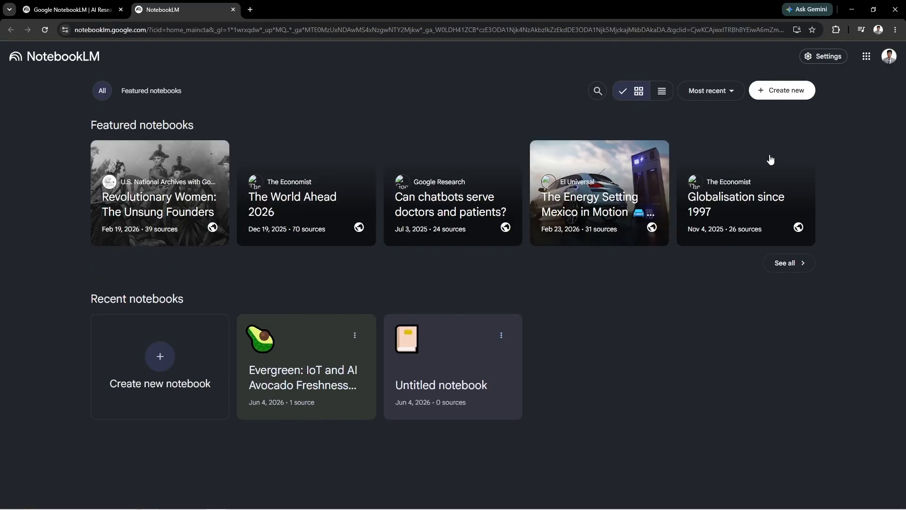
Create a new notebook, dismiss the add-source dialog, and title the notebook "Research for Avocado"
left_click(774, 99)
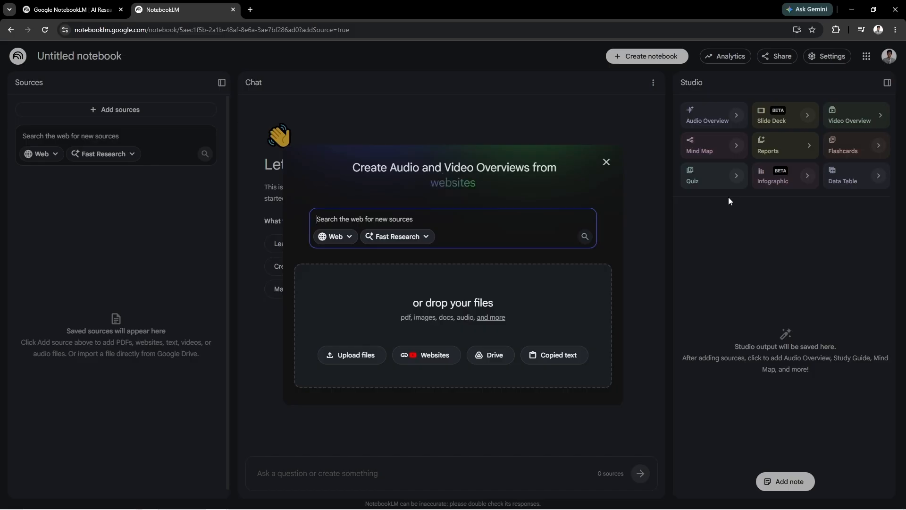
left_click(656, 333)
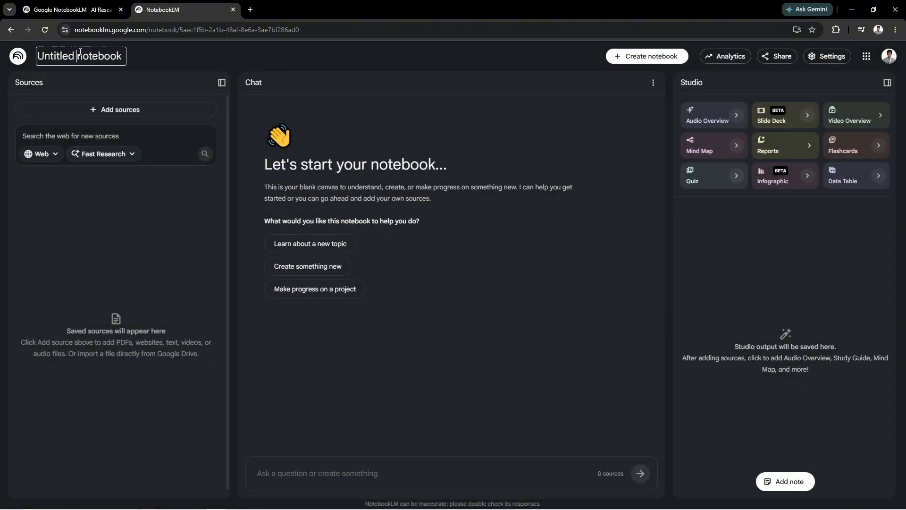
triple_click(80, 56)
type("Research")
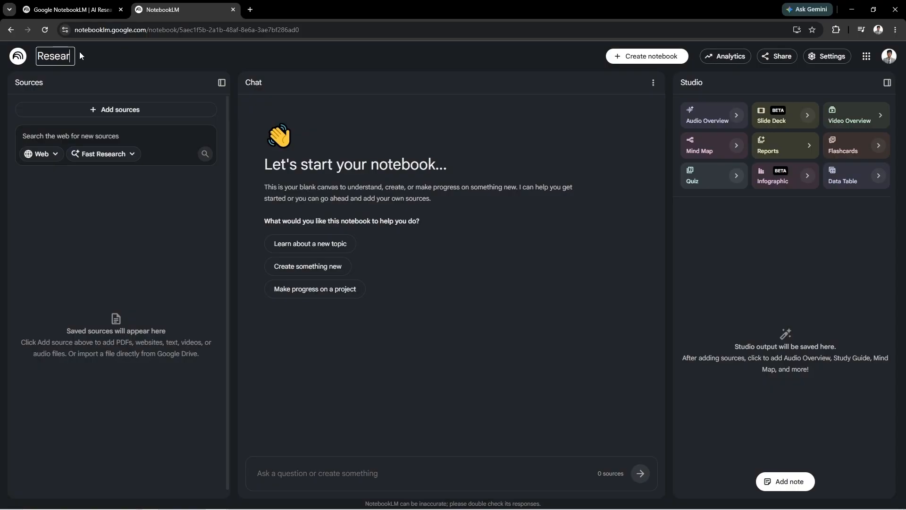
key("BackSpace")
type("h for Avocado")
Upload the GEMENT-SYSTEM-FOR-HOUSEHOLD-DEVICES PDF from the computer as a source for the notebook
left_click(126, 109)
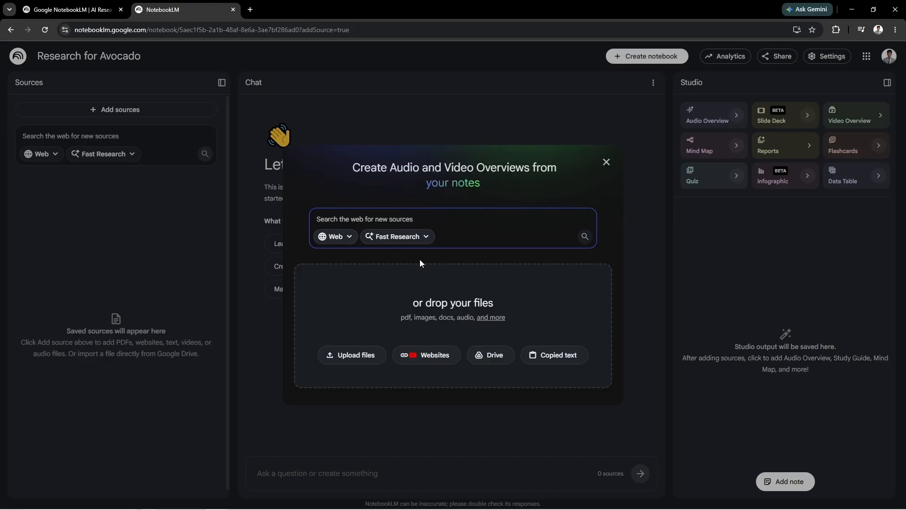
left_click(363, 355)
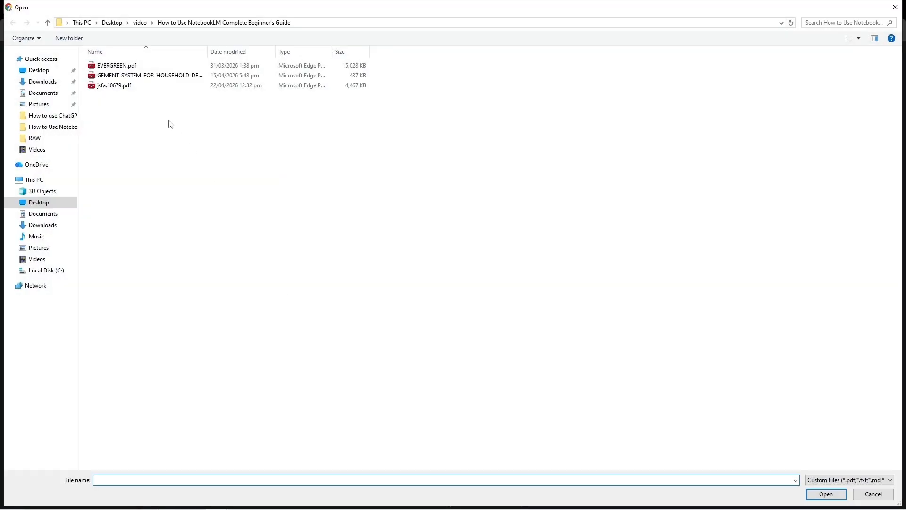
left_click_drag(150, 111, 349, 64)
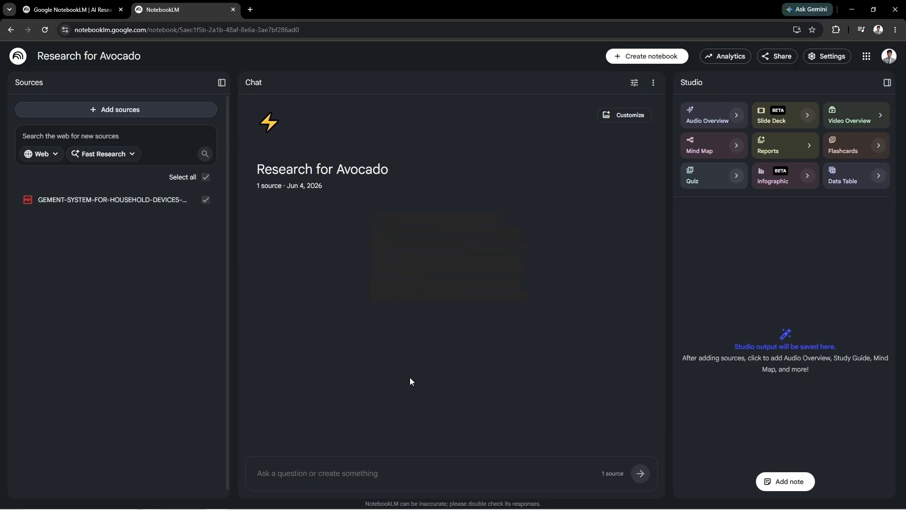
Ask the notebook chat "Sumamrize this pdf"
left_click(416, 476)
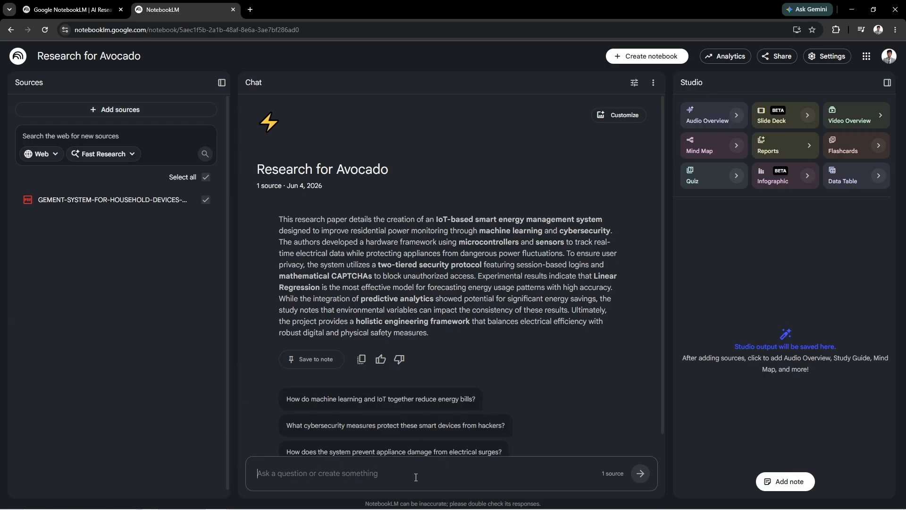
type("Sumamriz")
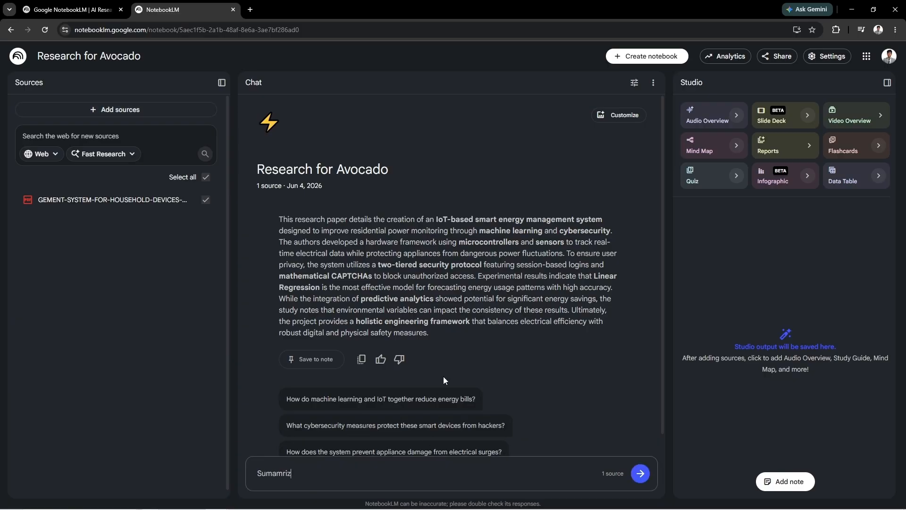
type("e this pdf")
key("Return")
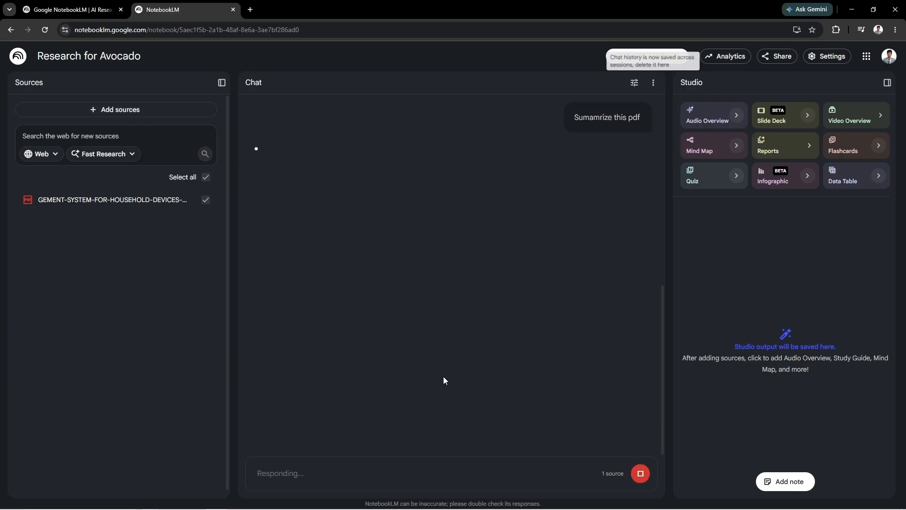
Read the PDF summary and send the chat request "now create a sumamry and make a study guide"
scroll(449, 368, "down", 4)
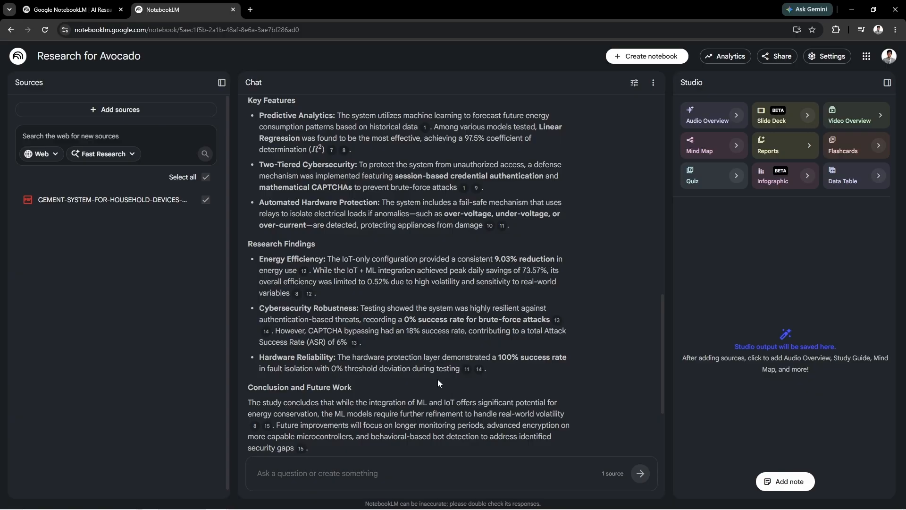
scroll(435, 379, "down", 3)
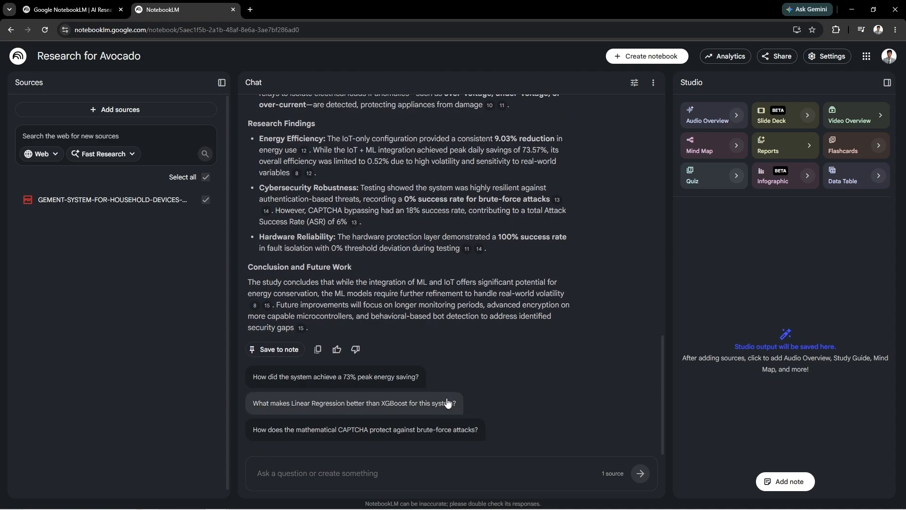
scroll(447, 401, "up", 2)
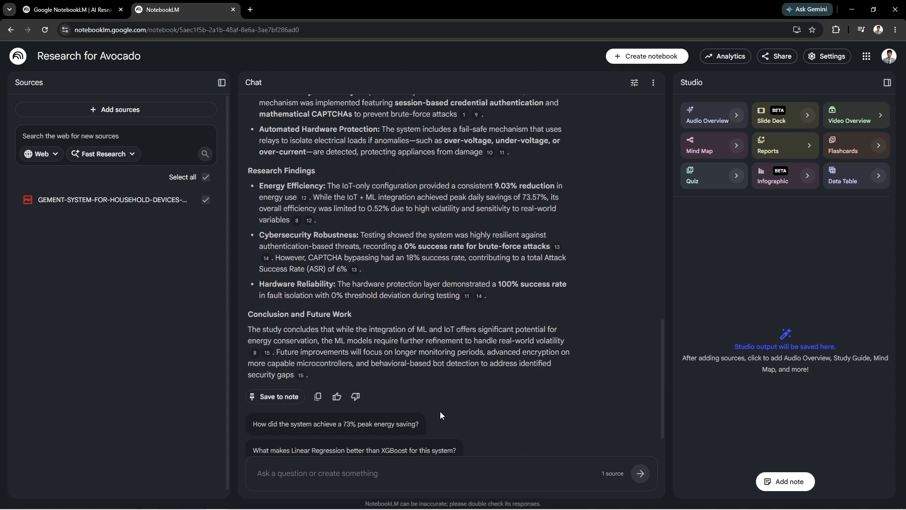
scroll(504, 331, "down", 2)
type("now create a sumam")
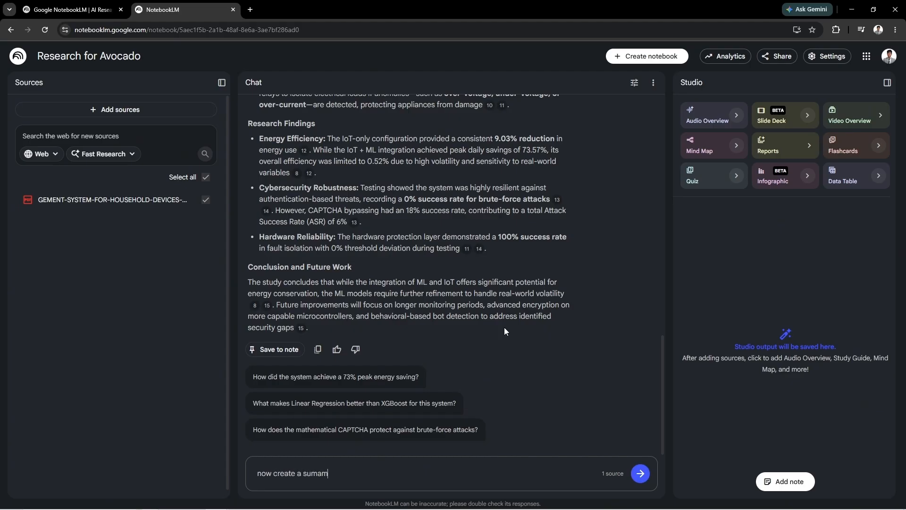
type("ry and make a study guide")
key("Return")
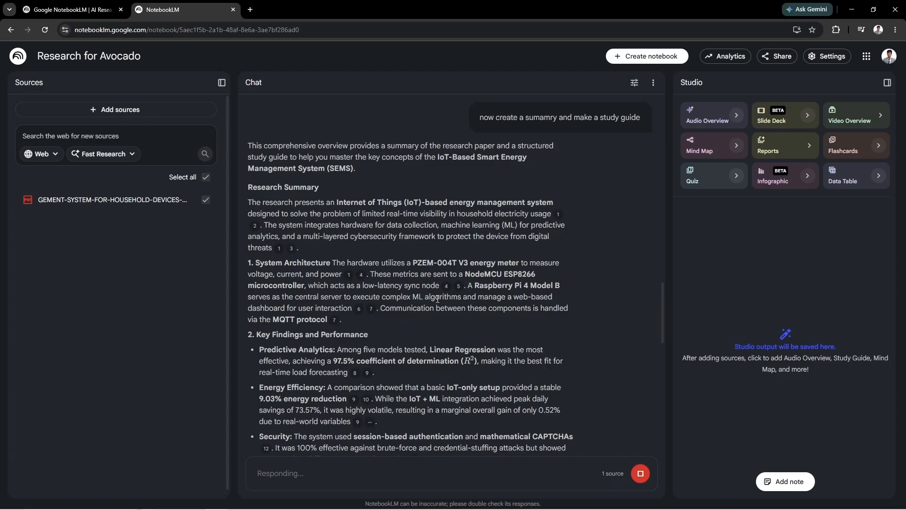
Read through the chat's research summary and study guide, including the key concepts and review questions
scroll(432, 295, "down", 5)
scroll(452, 298, "down", 5)
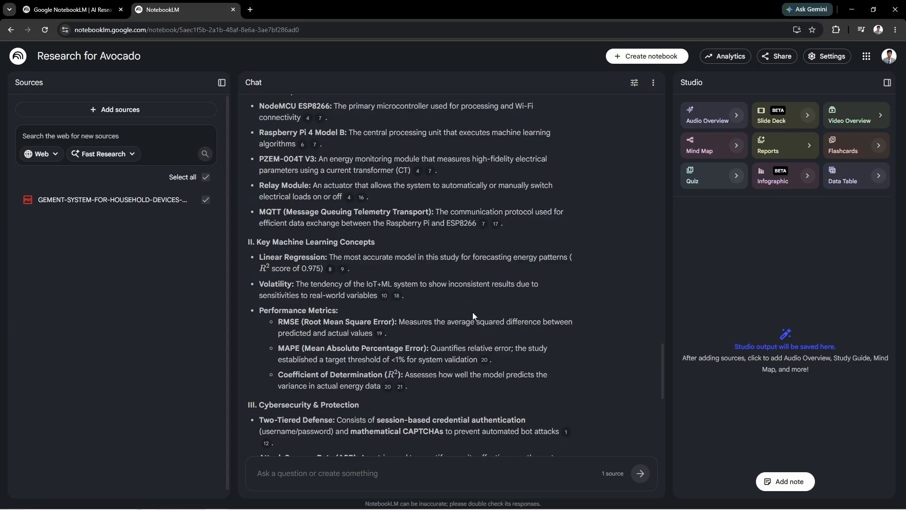
scroll(476, 308, "down", 7)
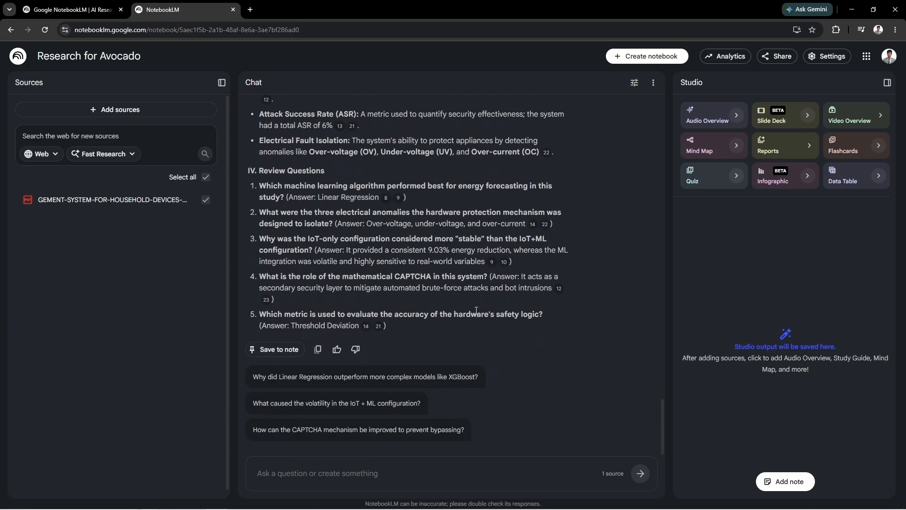
scroll(476, 310, "up", 20)
scroll(503, 308, "down", 1)
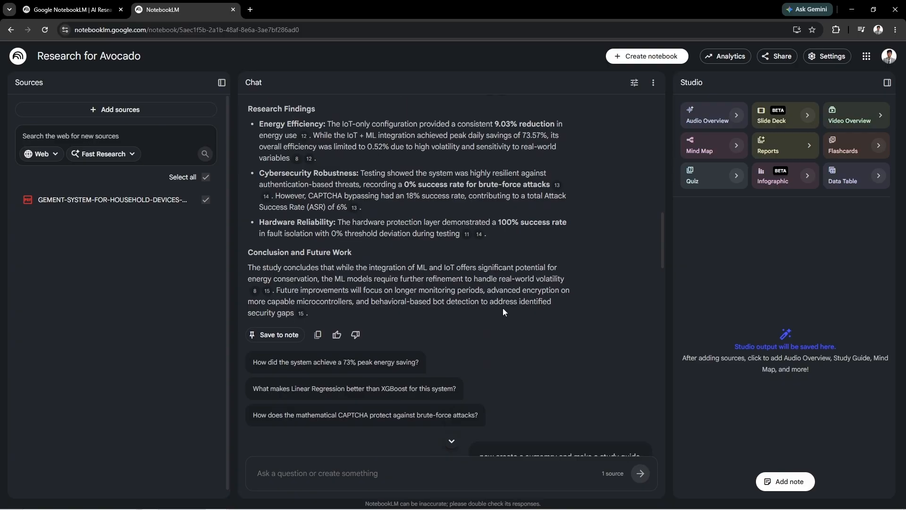
scroll(503, 307, "down", 15)
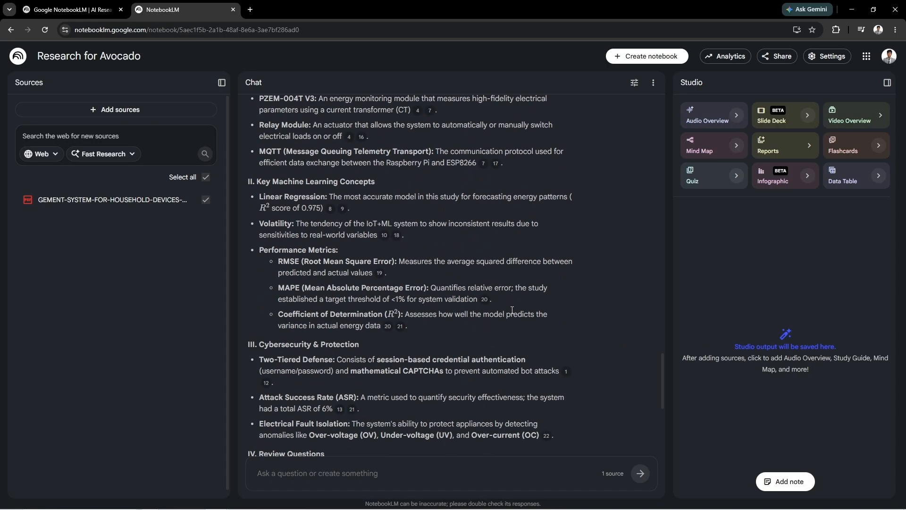
scroll(514, 311, "down", 6)
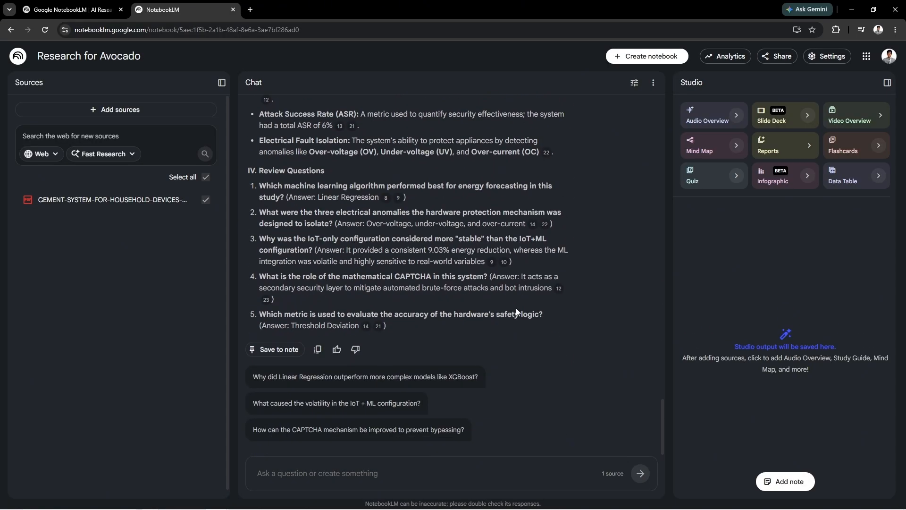
scroll(517, 311, "up", 4)
scroll(562, 305, "down", 4)
Generate a mind map from the uploaded source and open it
left_click(739, 149)
left_click(635, 344)
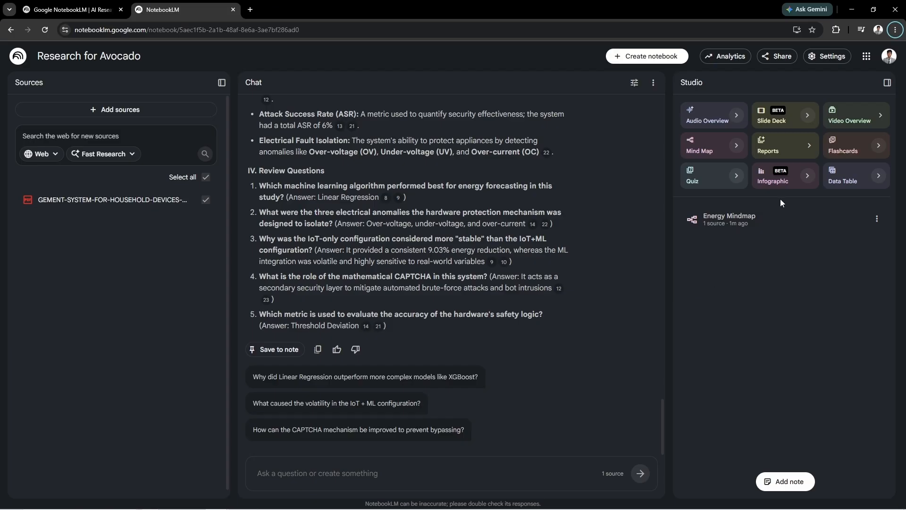
left_click(760, 220)
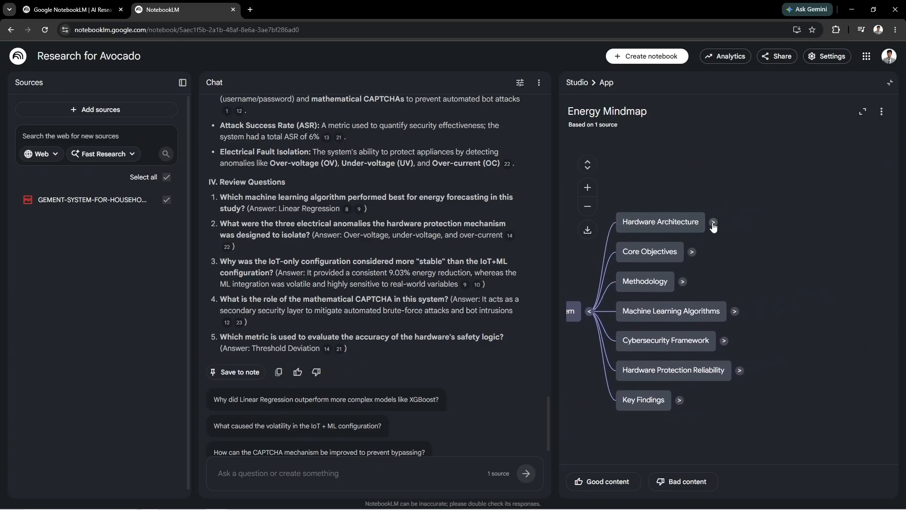
Expand the mind map's Hardware Architecture and Methodology branches, examine their subtopics, and close the mind map view
left_click(713, 223)
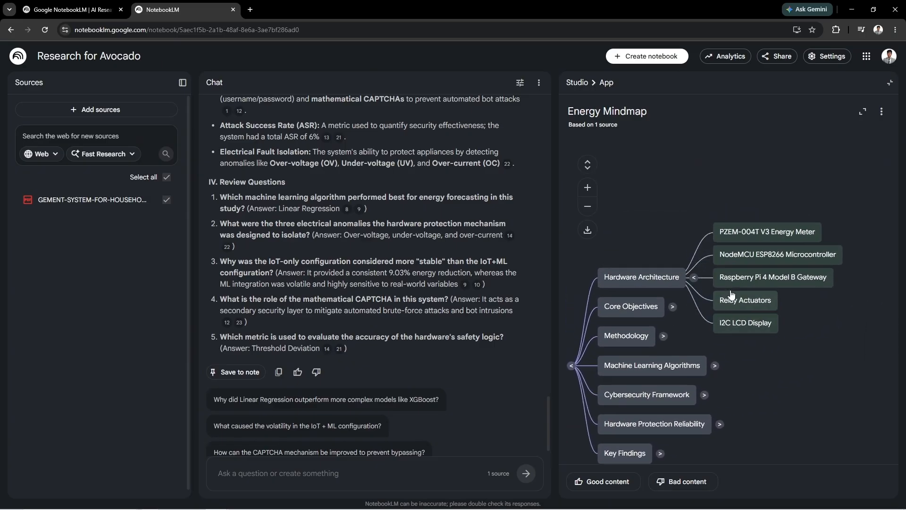
left_click(655, 334)
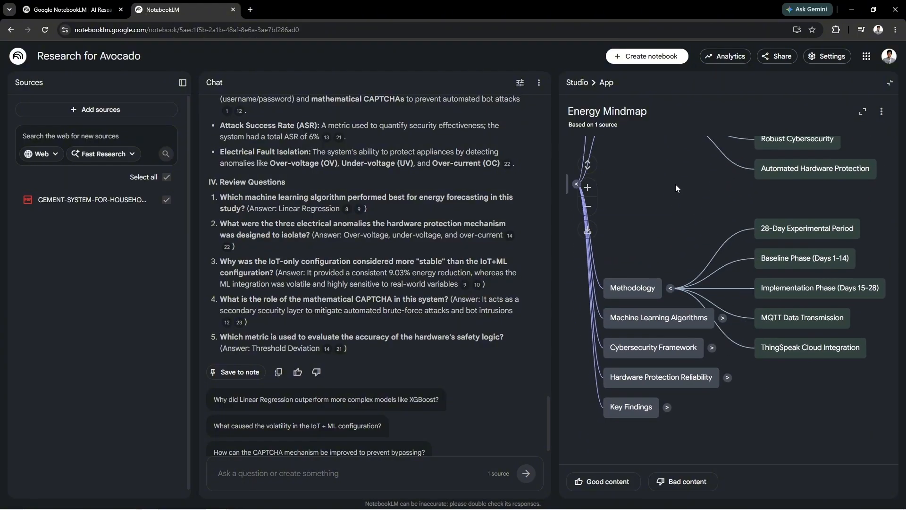
left_click_drag(706, 363, 709, 306)
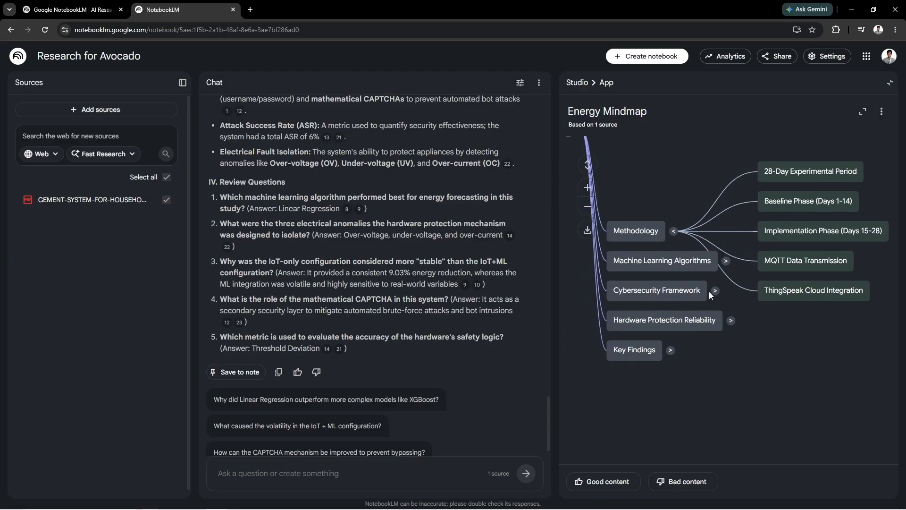
left_click_drag(709, 291, 725, 297)
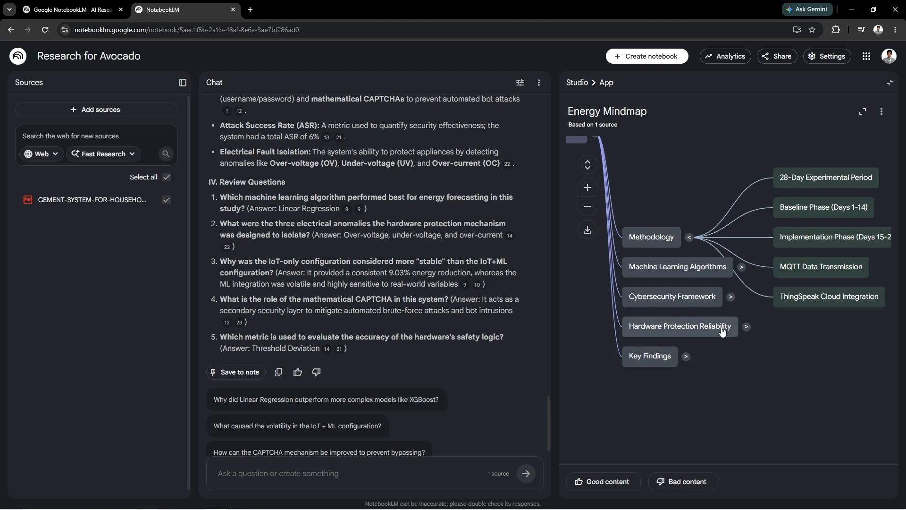
left_click(889, 83)
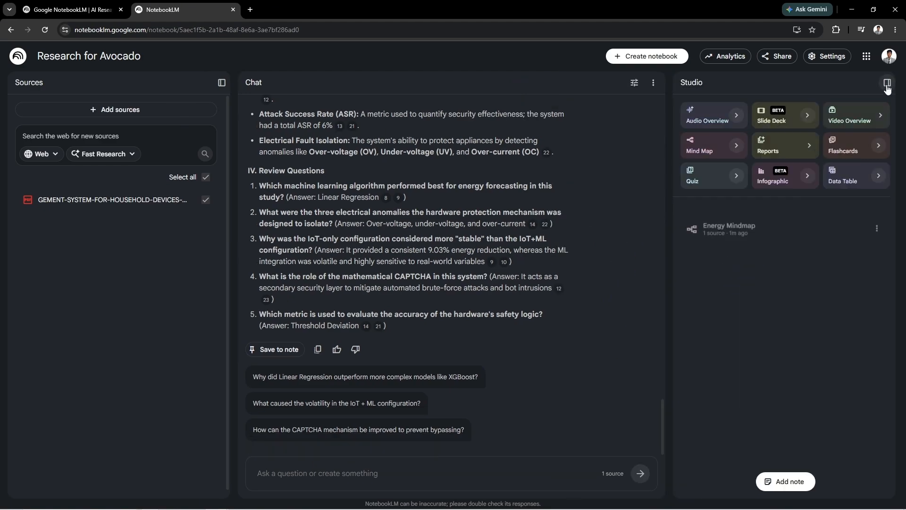
Generate a Deep Dive Audio Overview in English at the default length and play its opening seconds
left_click(727, 119)
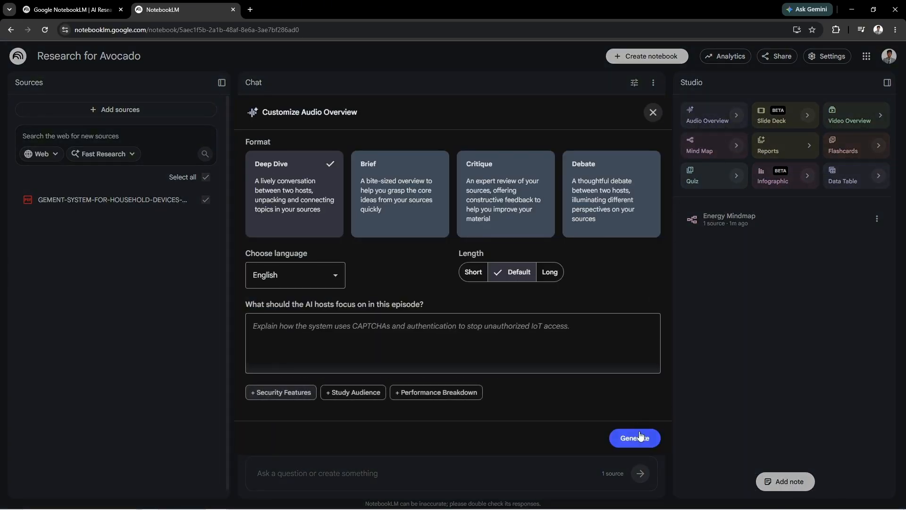
left_click(636, 427)
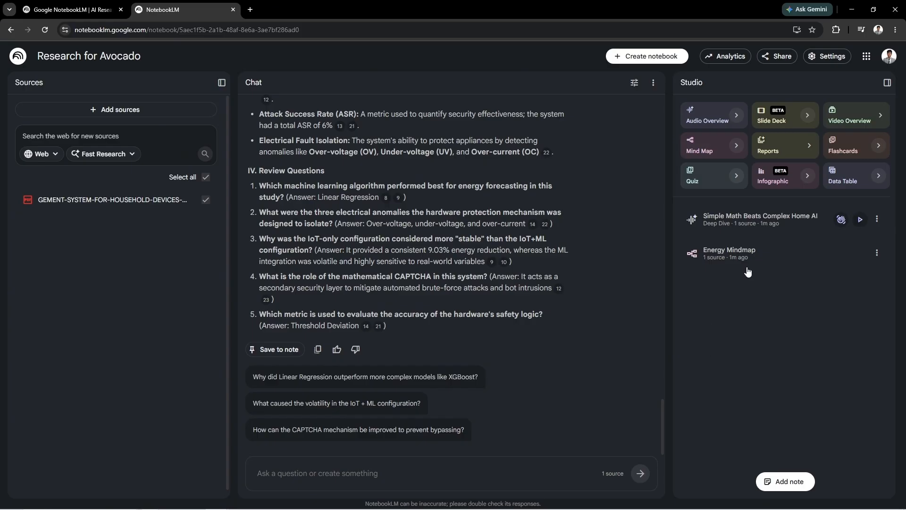
left_click(860, 219)
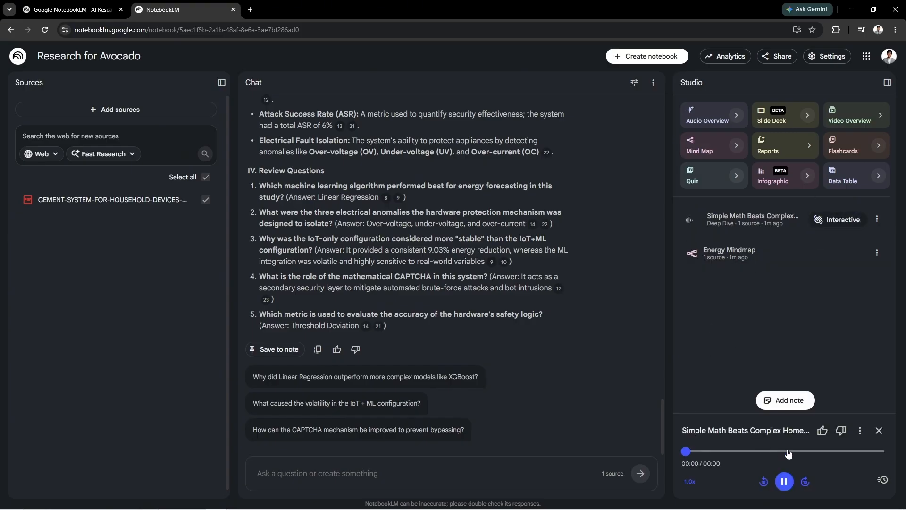
left_click(785, 480)
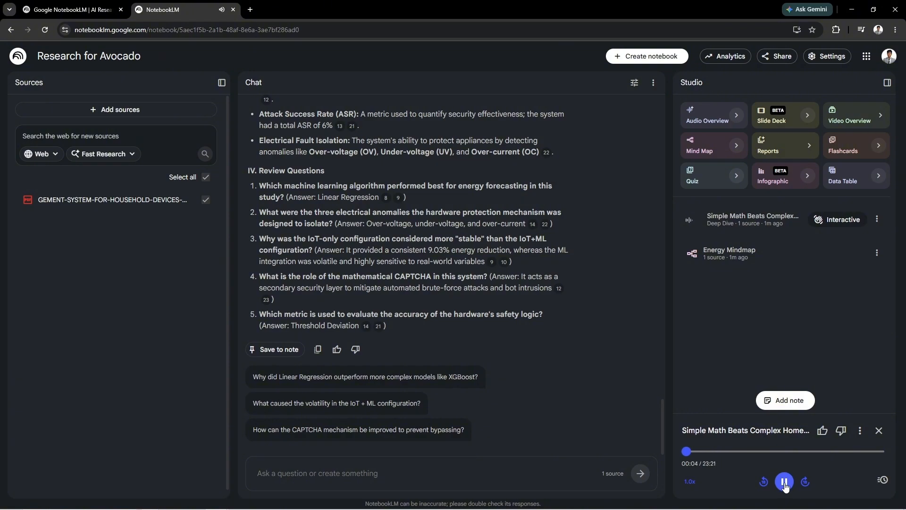